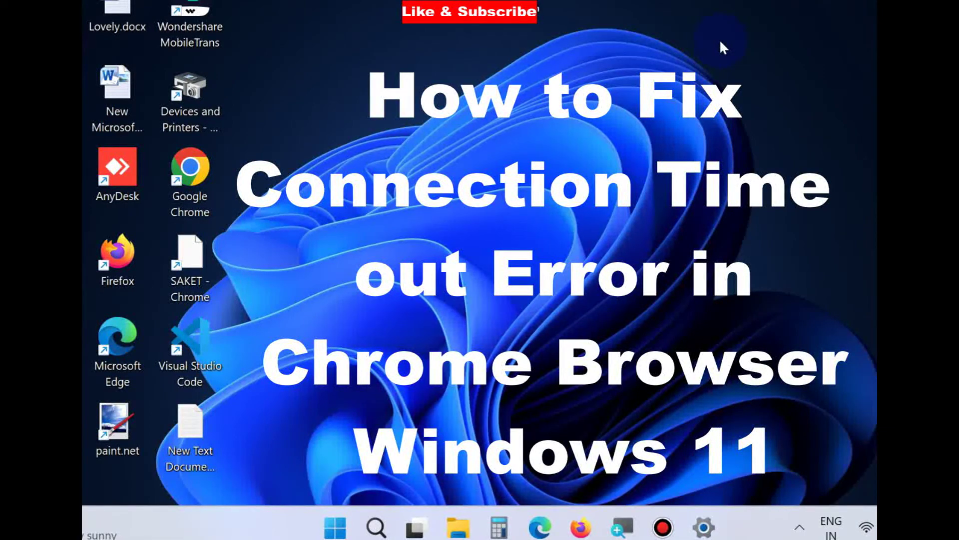
# Search Windows for 'internet options' so Internet Options shows as the best match.
pyautogui.click(376, 527)
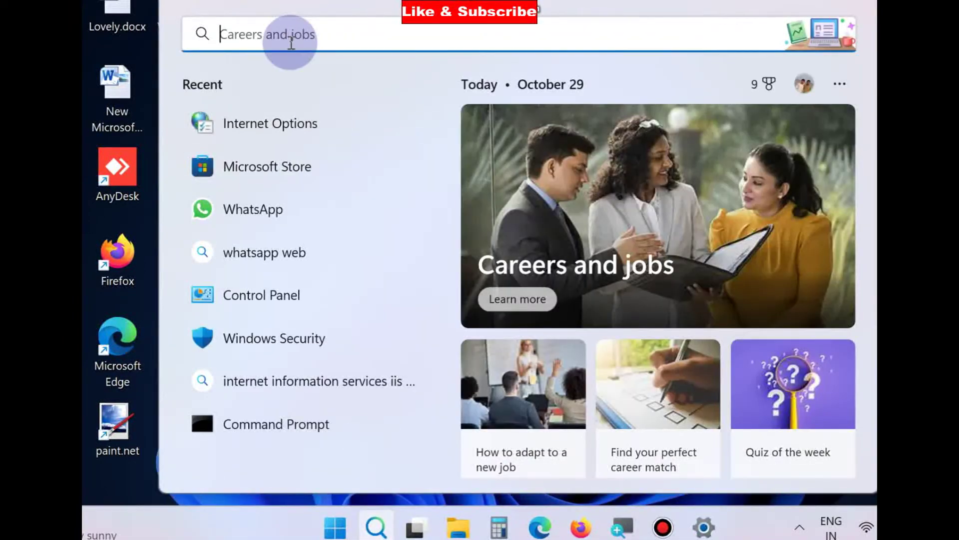
pyautogui.write('inte')
pyautogui.press('BackSpace')
pyautogui.press('BackSpace')
pyautogui.press('BackSpace')
pyautogui.press('BackSpace')
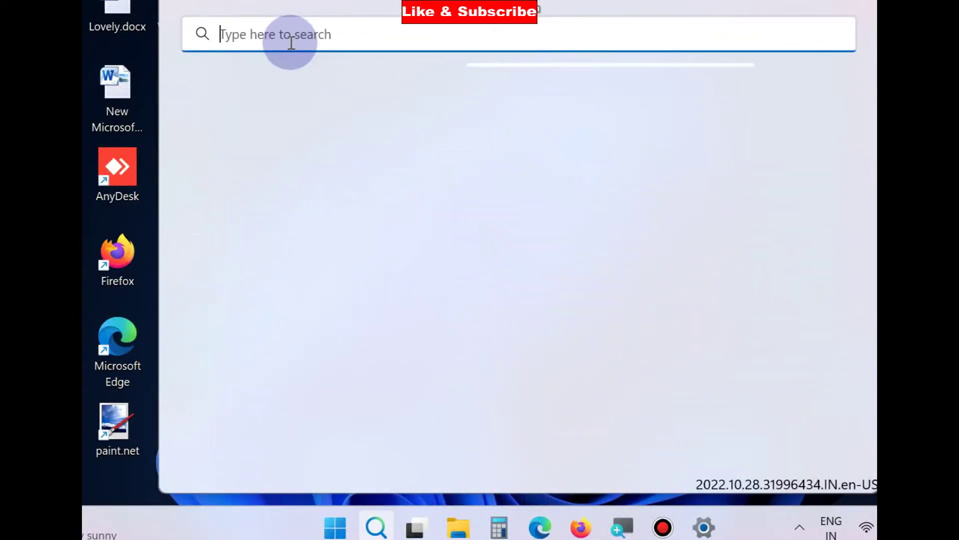
pyautogui.write('t option')
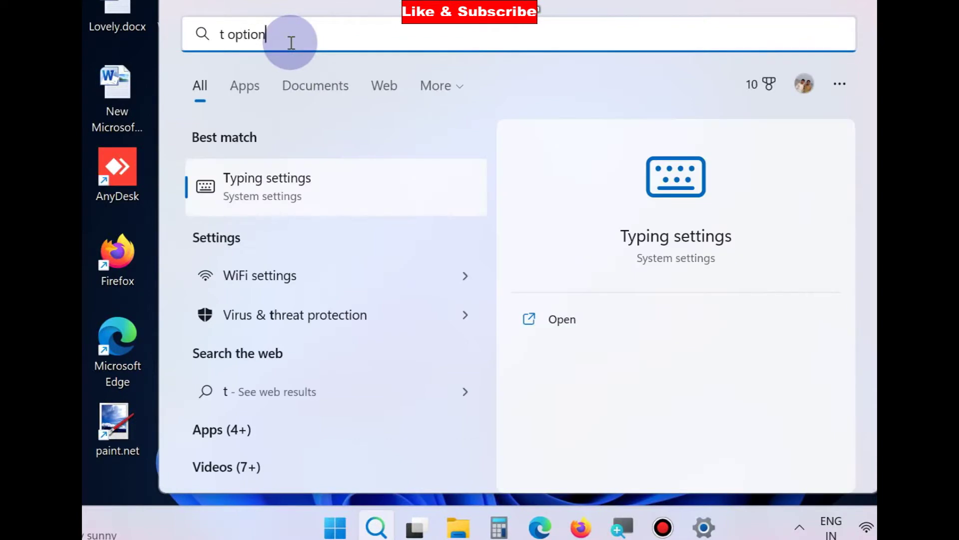
pyautogui.write('s')
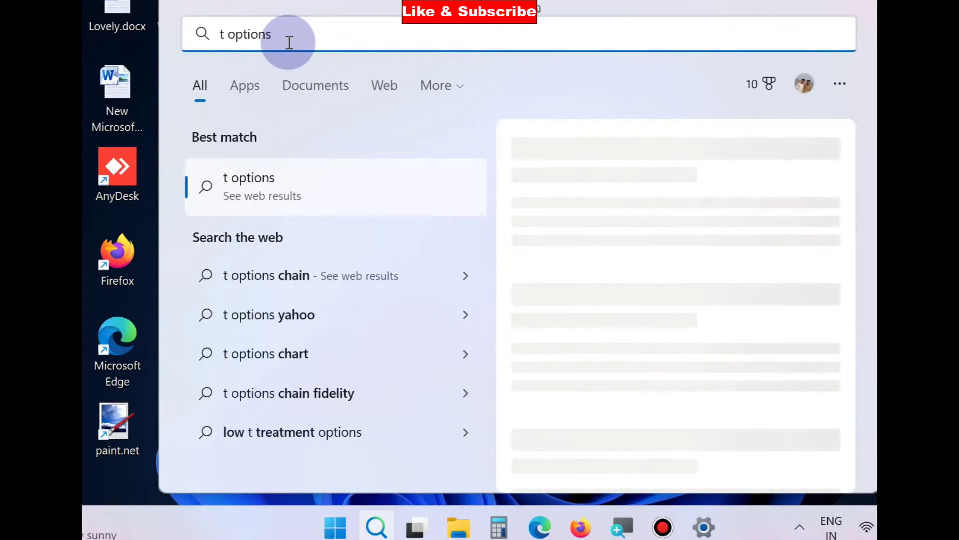
pyautogui.press('BackSpace')
pyautogui.press('BackSpace')
pyautogui.press('BackSpace')
pyautogui.press('BackSpace')
pyautogui.press('BackSpace')
pyautogui.press('BackSpace')
pyautogui.press('BackSpace')
pyautogui.press('BackSpace')
pyautogui.press('BackSpace')
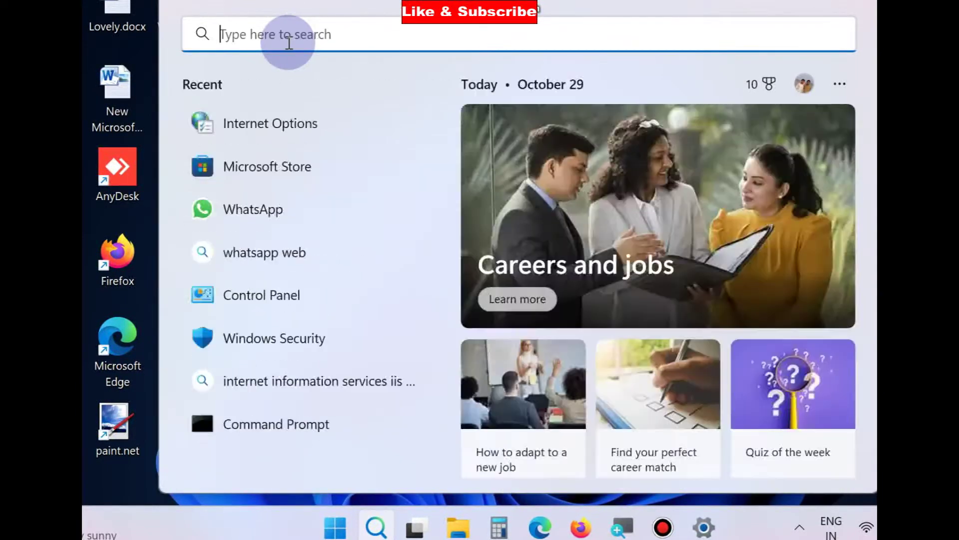
pyautogui.write('intern')
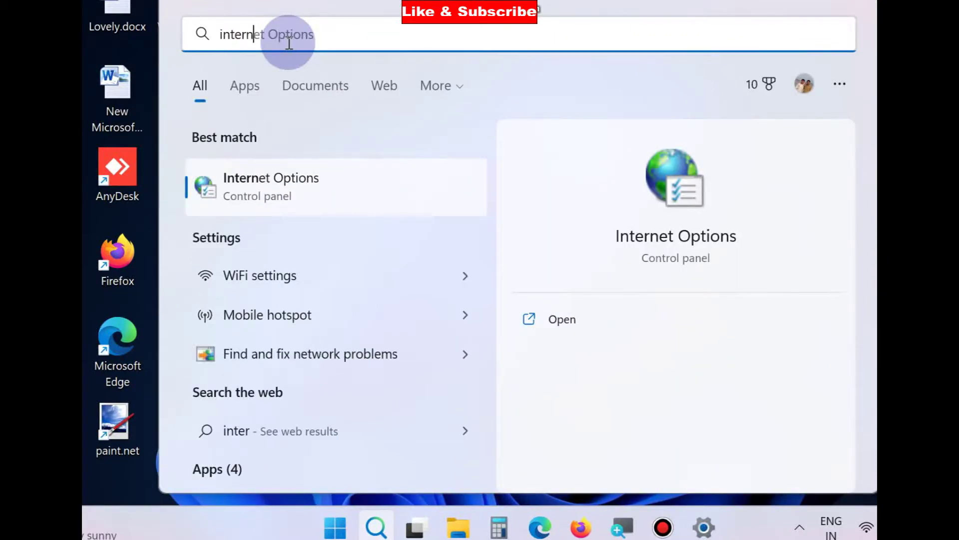
pyautogui.write('et options')
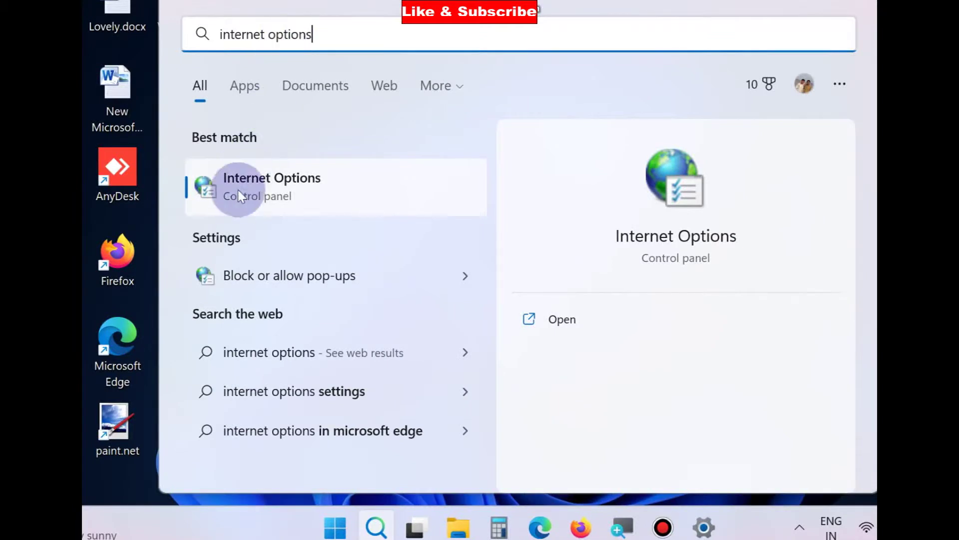
# Open Internet Options, centre the dialog, and bring up LAN settings on the Connections tab.
pyautogui.click(253, 193)
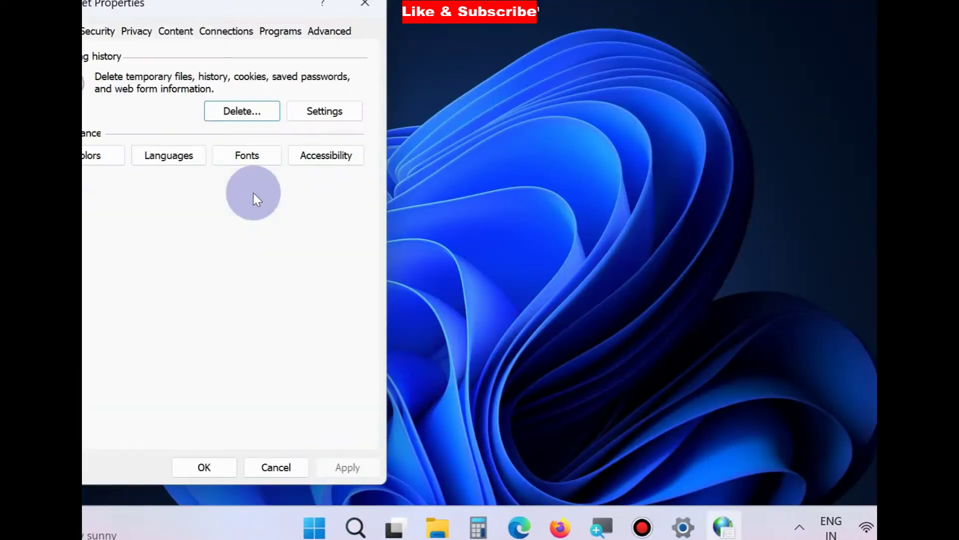
pyautogui.moveTo(223, 4); pyautogui.dragTo(398, 30)
pyautogui.click(393, 48)
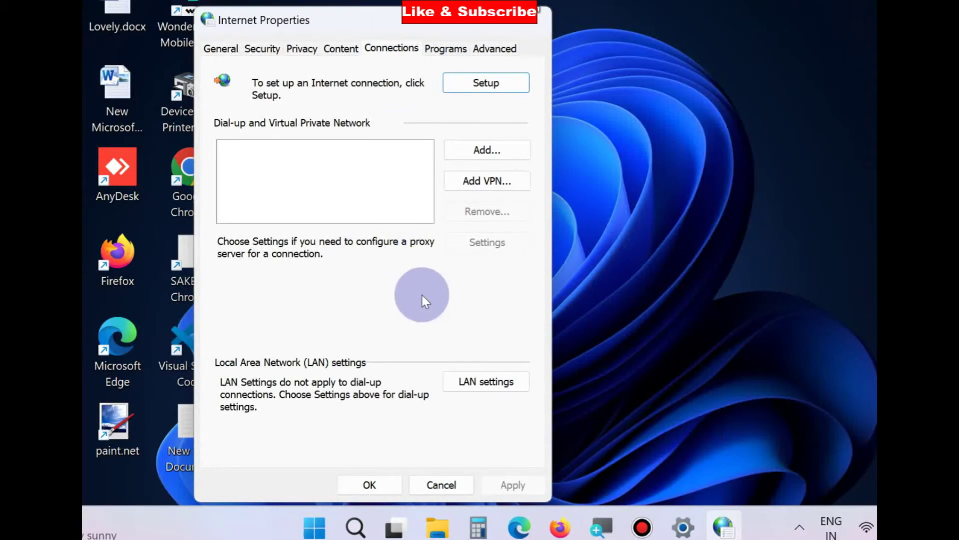
pyautogui.click(477, 385)
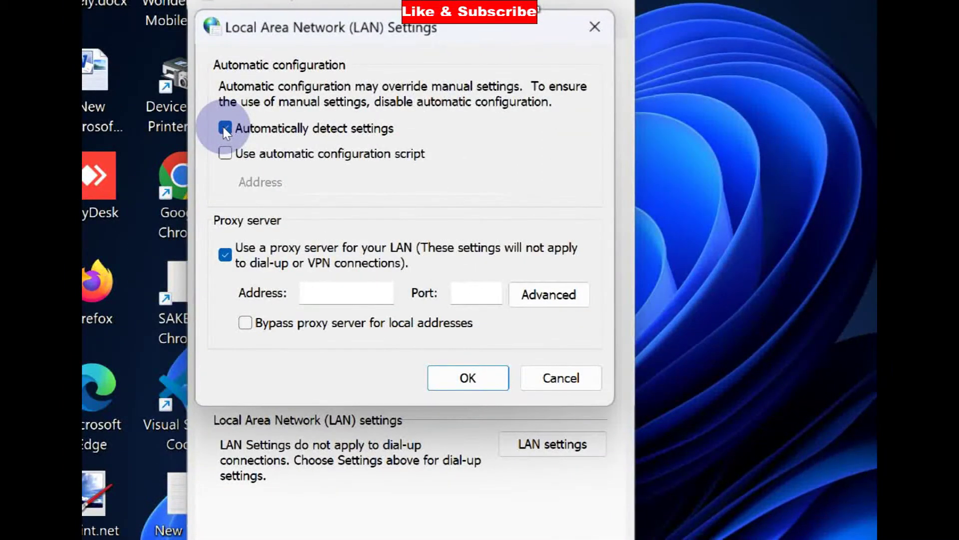
# Turn off 'Automatically detect settings' and the LAN proxy server, then confirm both dialogs.
pyautogui.click(225, 128)
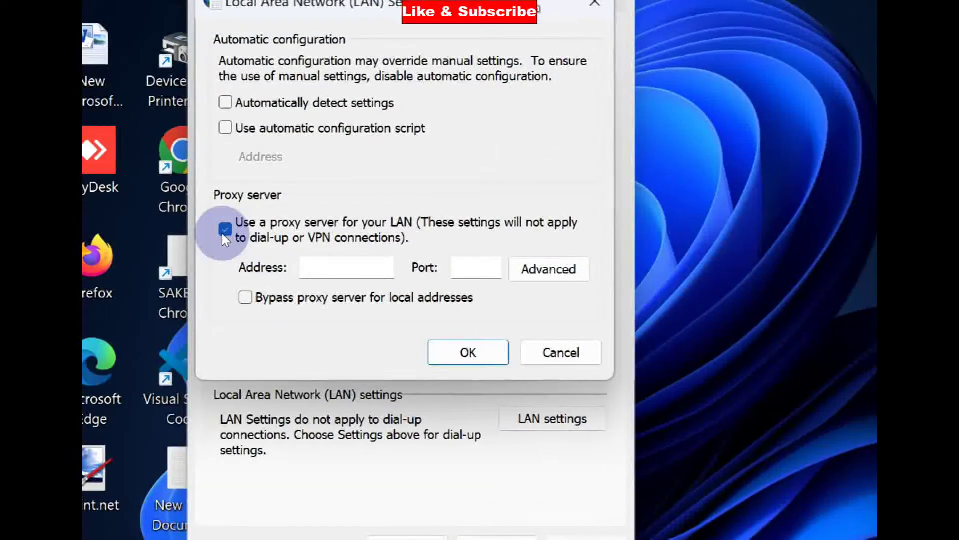
pyautogui.click(222, 233)
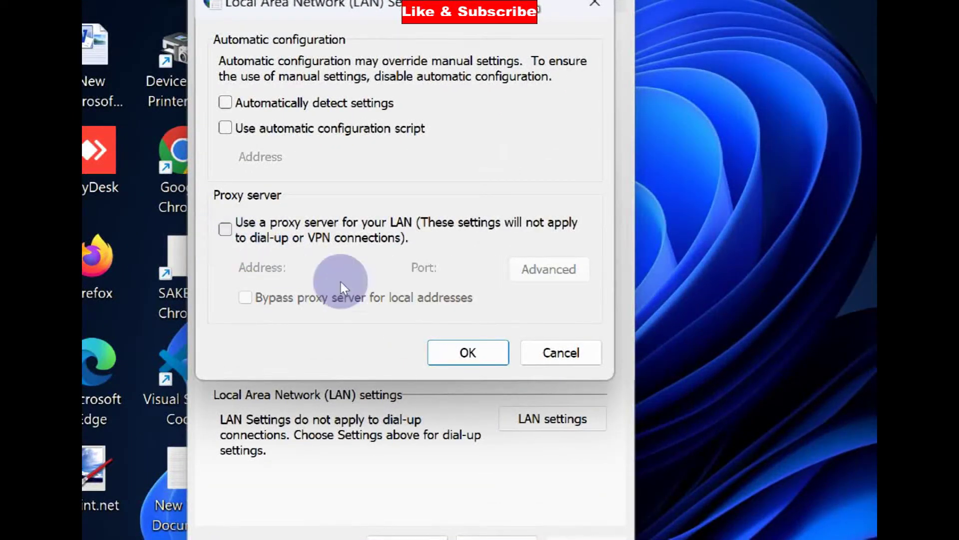
pyautogui.click(447, 345)
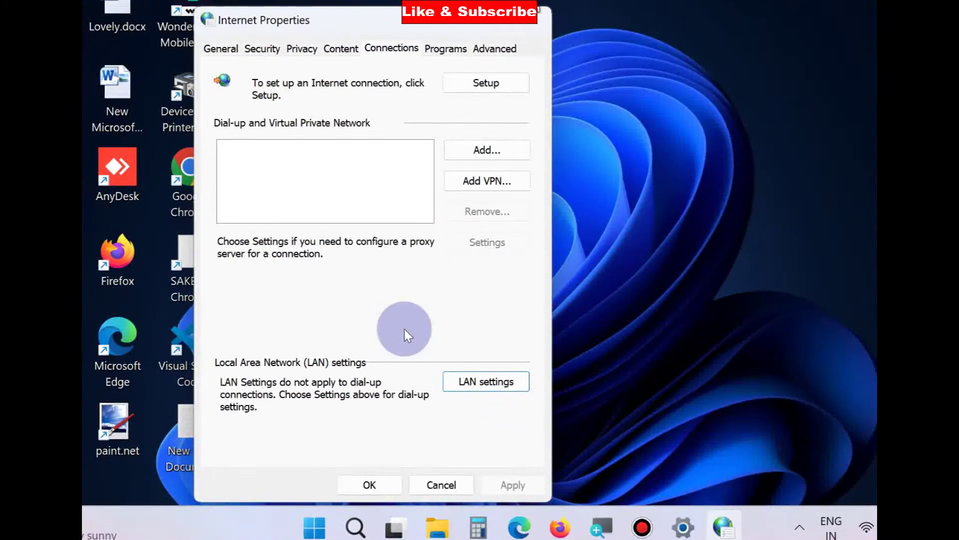
pyautogui.click(370, 486)
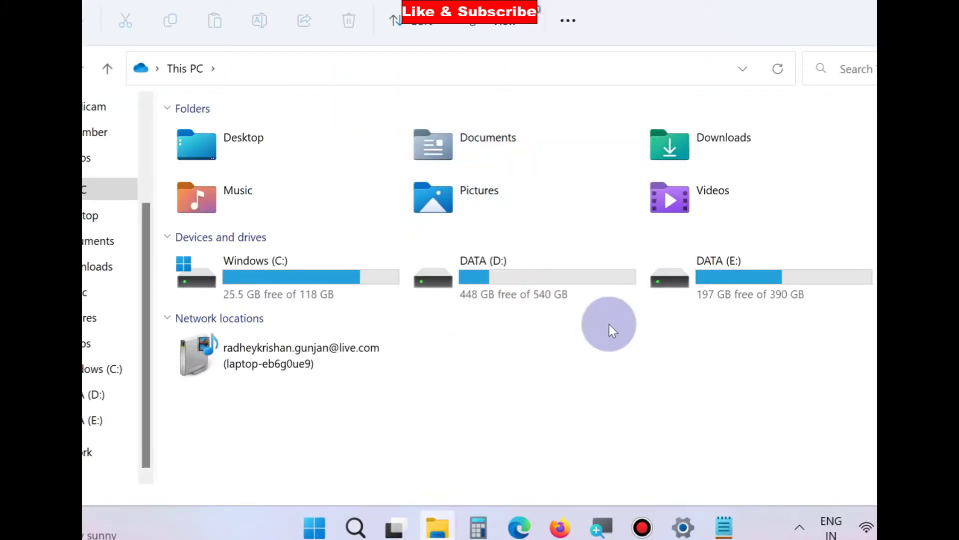
# Bring up the Notepad note holding the path C:Windows\System32\drivers\etc.
pyautogui.click(725, 527)
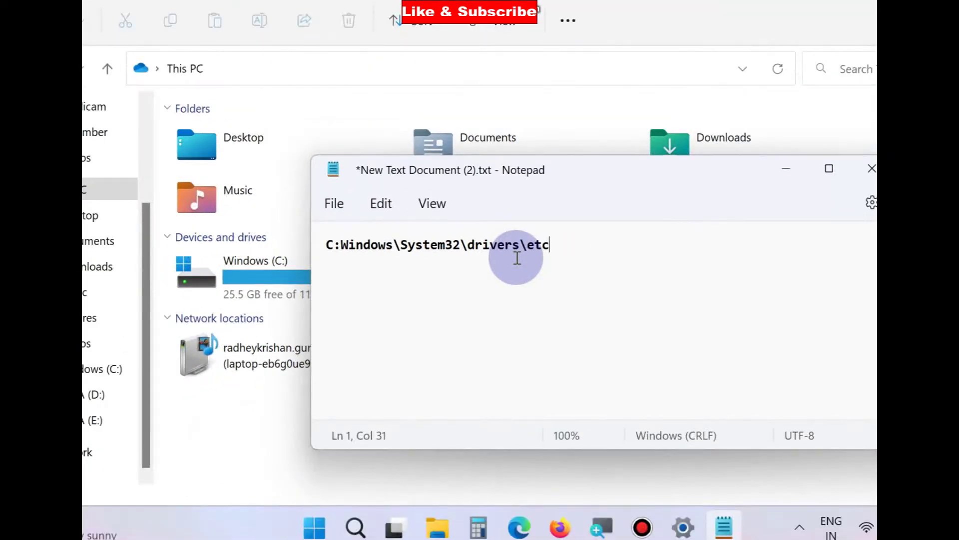
# Select the Windows (C:) drive under This PC.
pyautogui.click(256, 273)
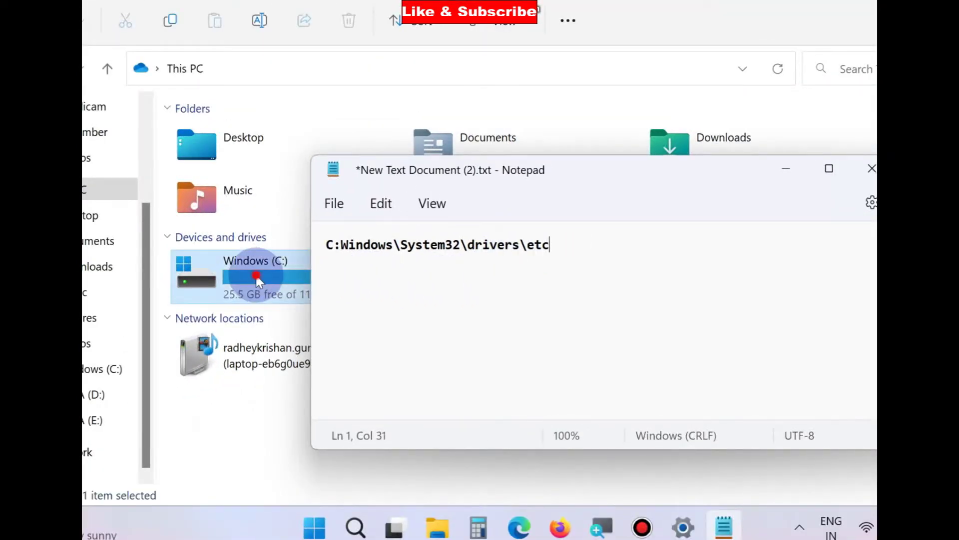
# Open the Windows folder on the C: drive.
pyautogui.doubleClick(256, 274)
pyautogui.scroll(-5, 256, 280)
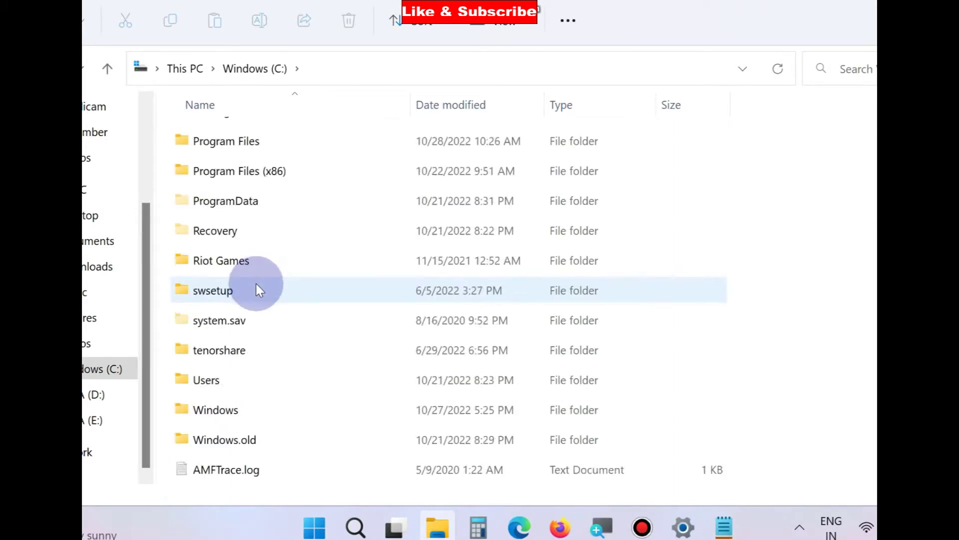
pyautogui.scroll(1, 256, 289)
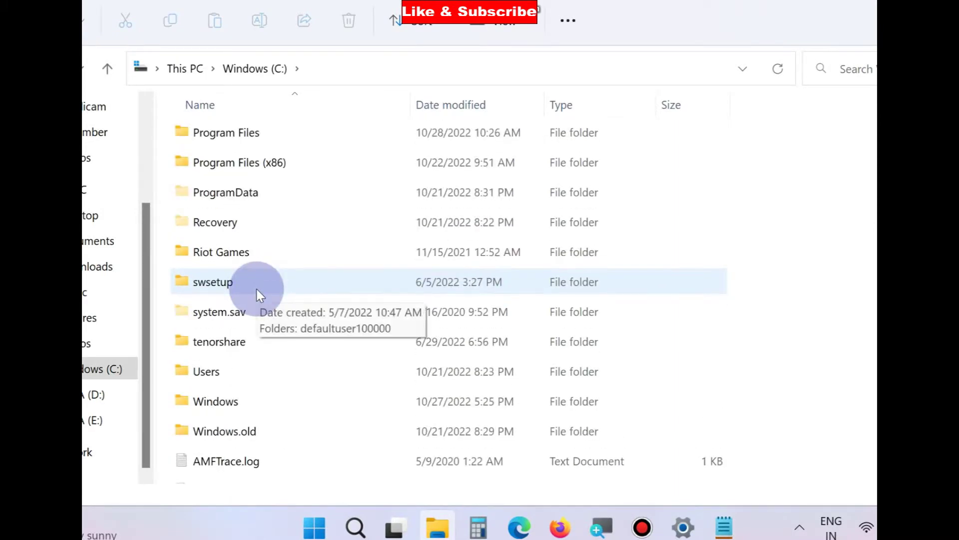
pyautogui.scroll(-1, 256, 289)
pyautogui.doubleClick(232, 324)
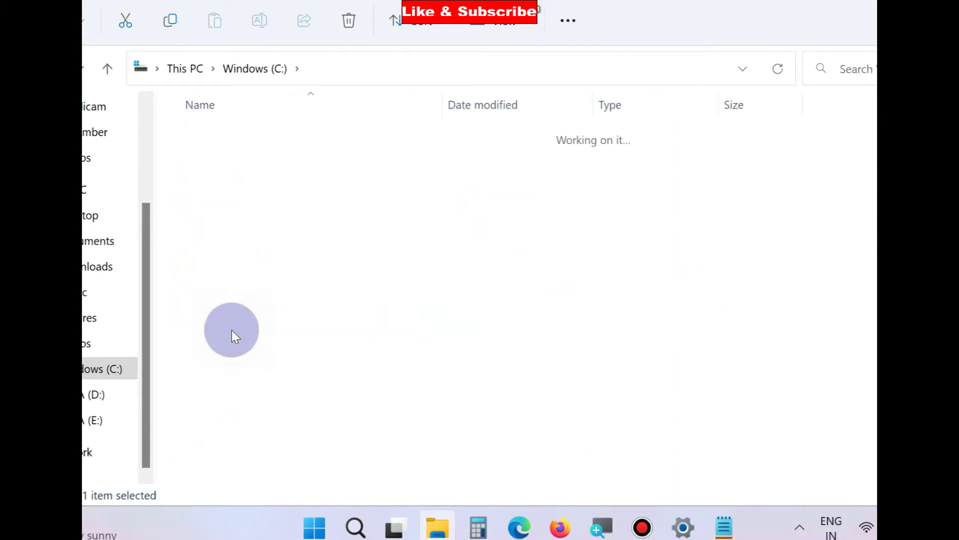
# Go into System32, then drivers, then the etc folder.
pyautogui.scroll(-1, 232, 330)
pyautogui.scroll(-4, 237, 329)
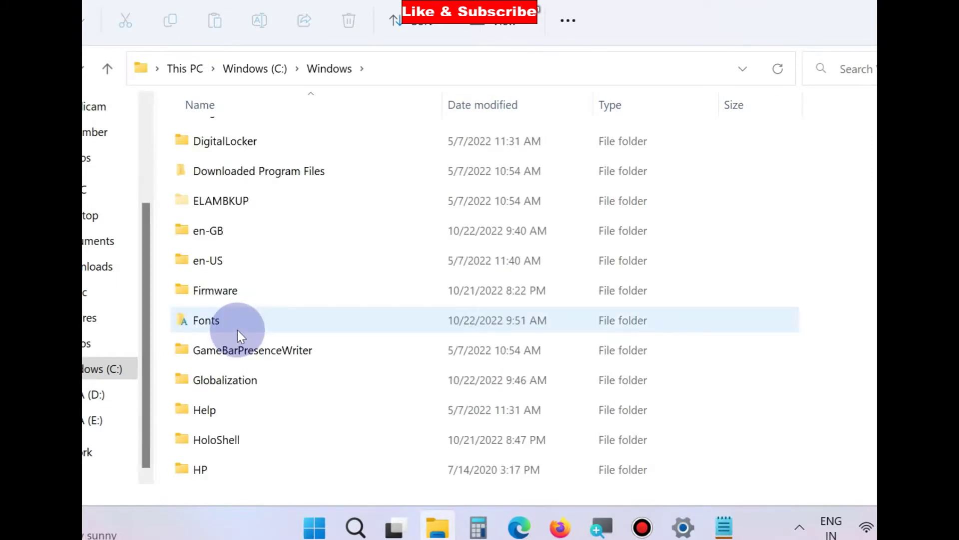
pyautogui.scroll(-6, 238, 329)
pyautogui.scroll(-5, 307, 341)
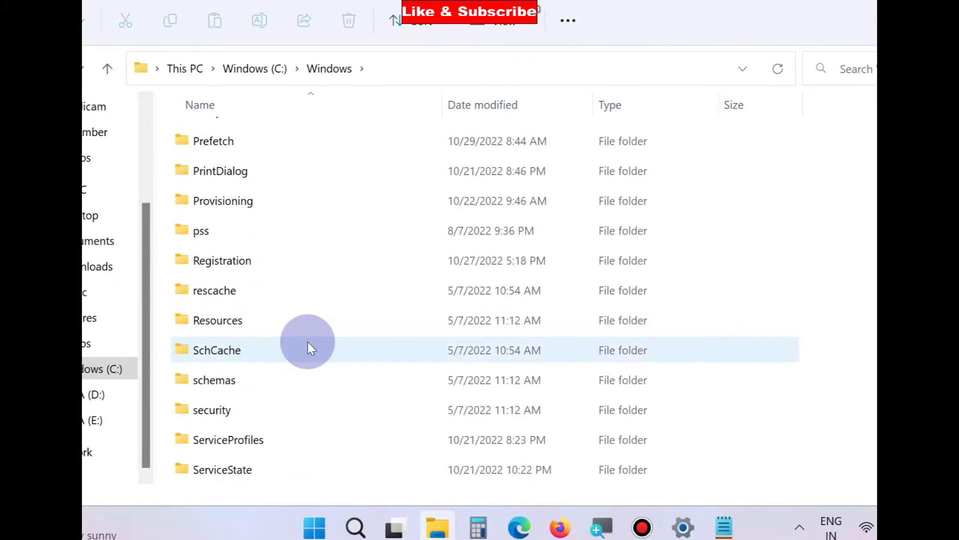
pyautogui.scroll(-4, 308, 343)
pyautogui.scroll(-1, 308, 342)
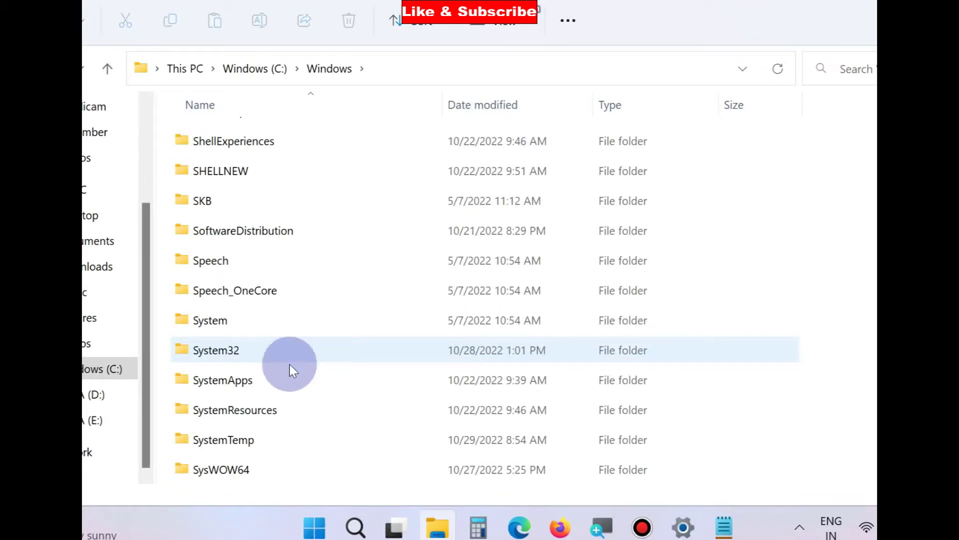
pyautogui.doubleClick(235, 348)
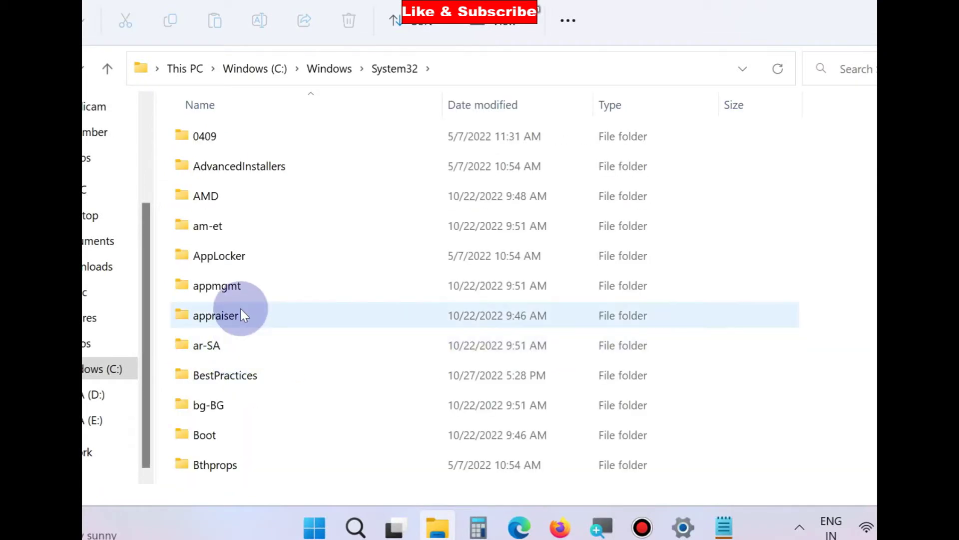
pyautogui.scroll(-8, 242, 315)
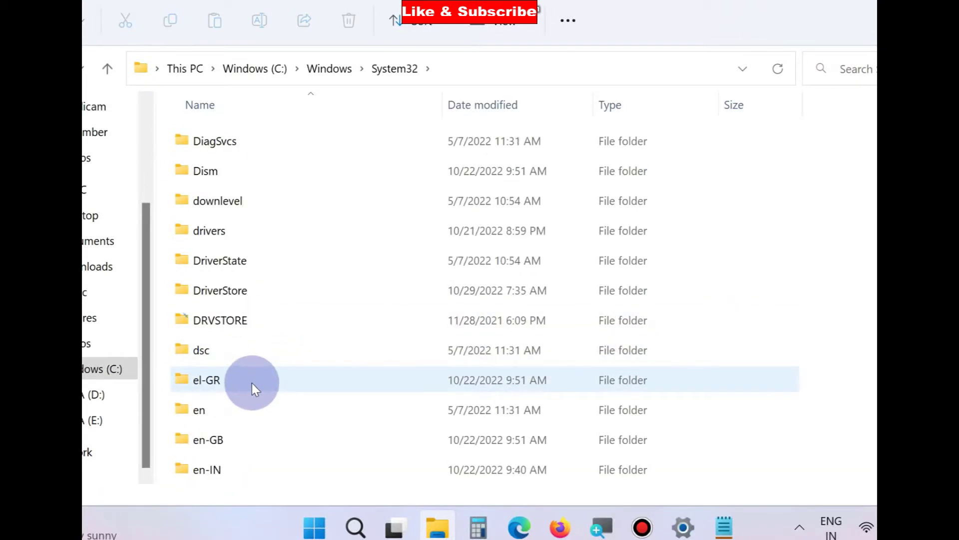
pyautogui.click(219, 236)
pyautogui.doubleClick(217, 235)
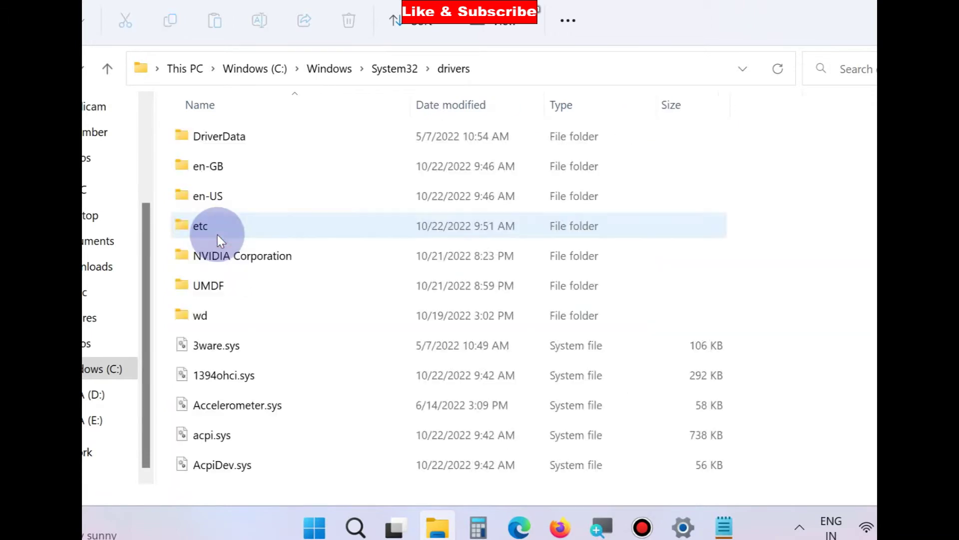
pyautogui.doubleClick(188, 229)
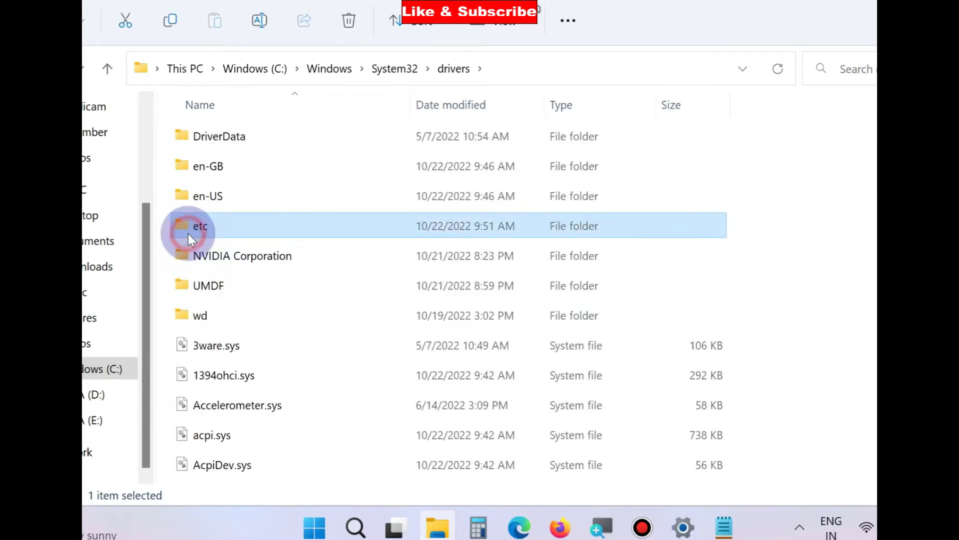
# Open the hosts file with Notepad using Open with.
pyautogui.click(205, 140)
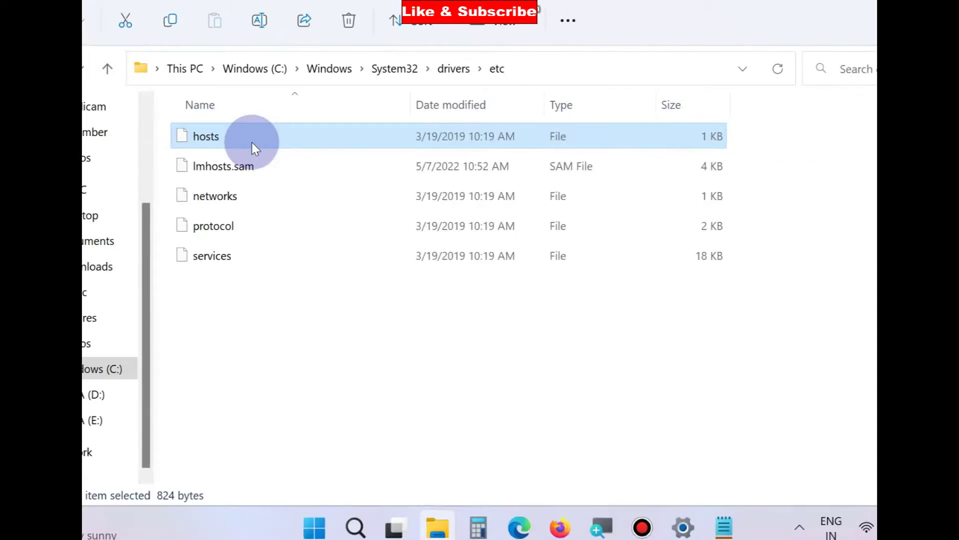
pyautogui.rightClick(248, 144)
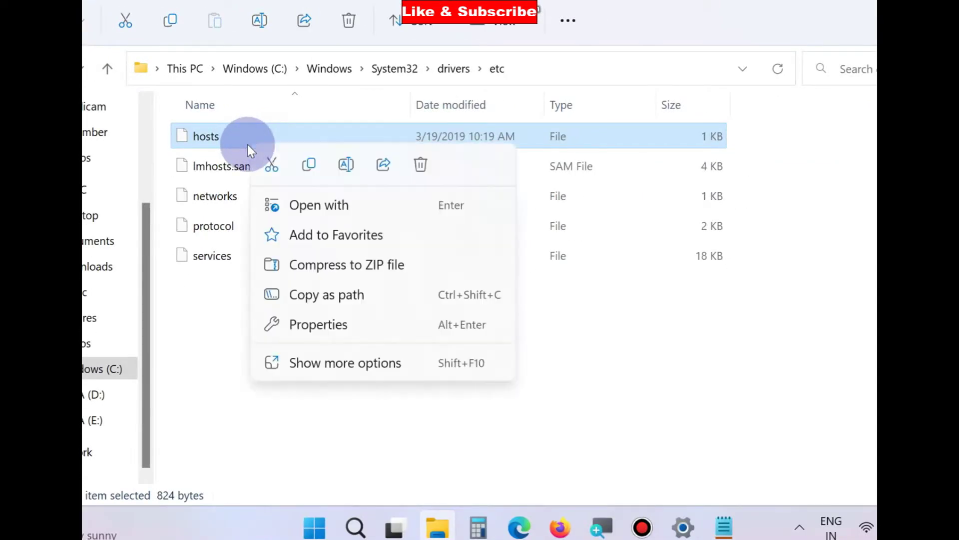
pyautogui.click(331, 206)
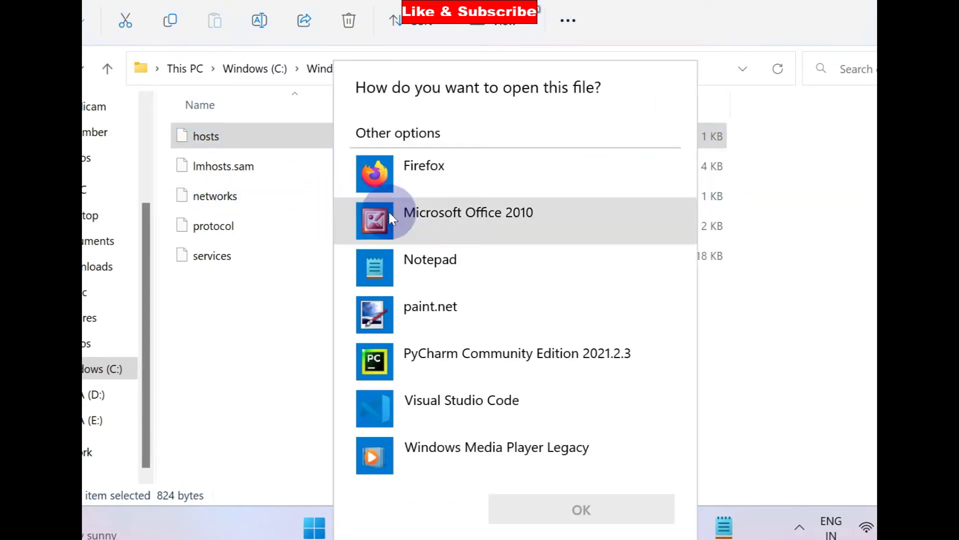
pyautogui.click(431, 263)
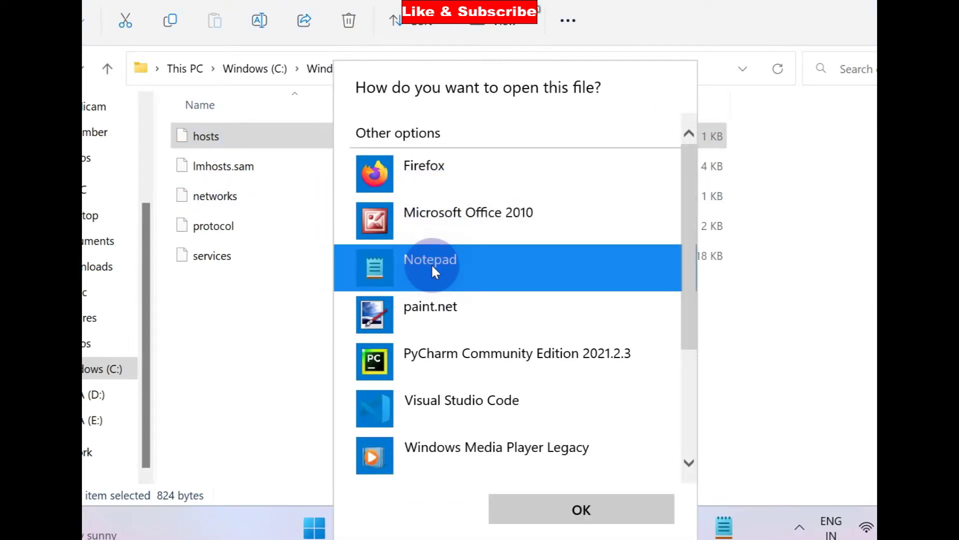
pyautogui.click(584, 512)
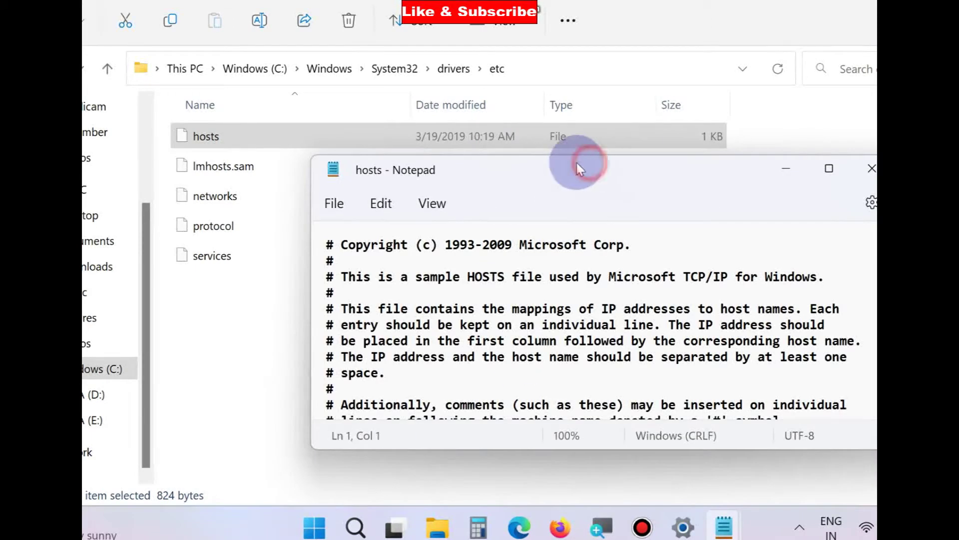
# Read the hosts file down to its commented localhost entries, then show the desktop.
pyautogui.moveTo(590, 169); pyautogui.dragTo(451, 136)
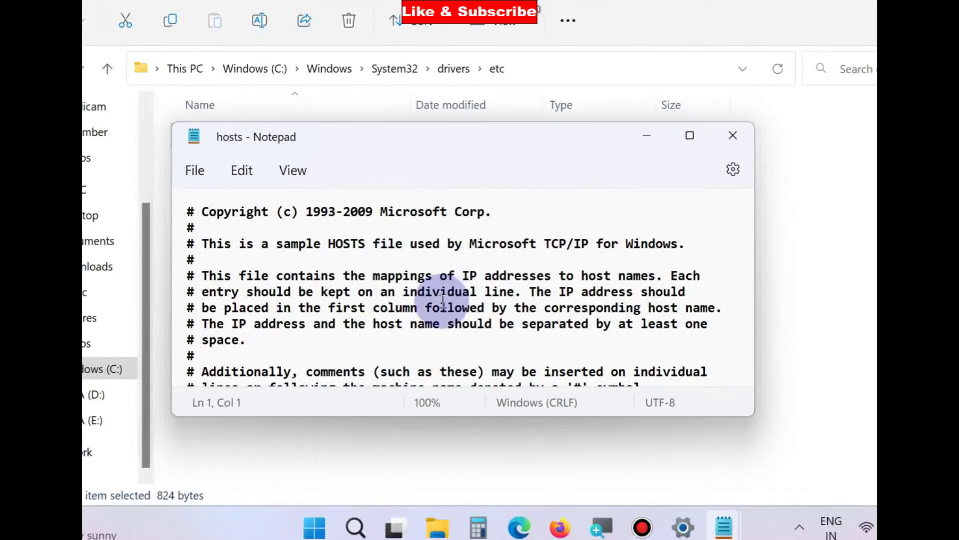
pyautogui.scroll(-4, 442, 302)
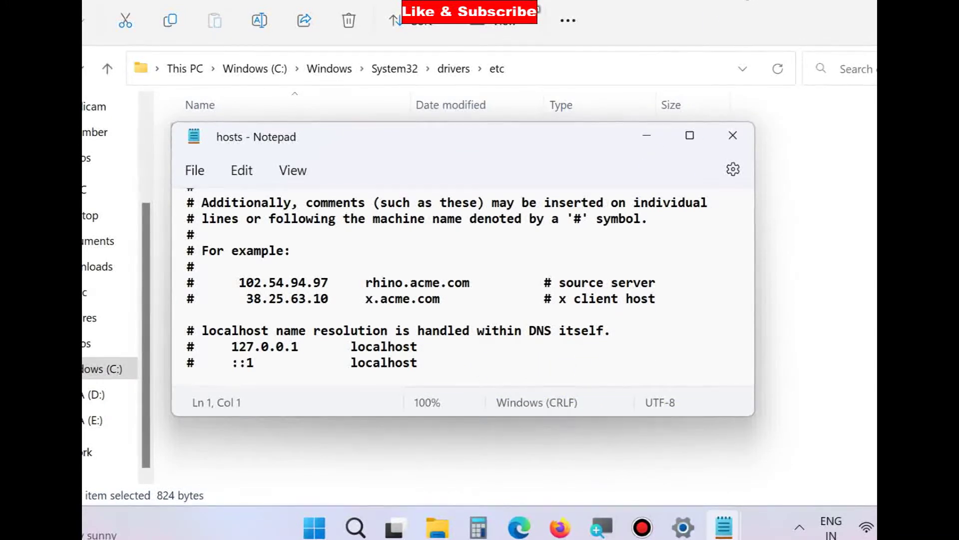
pyautogui.press('super+d')
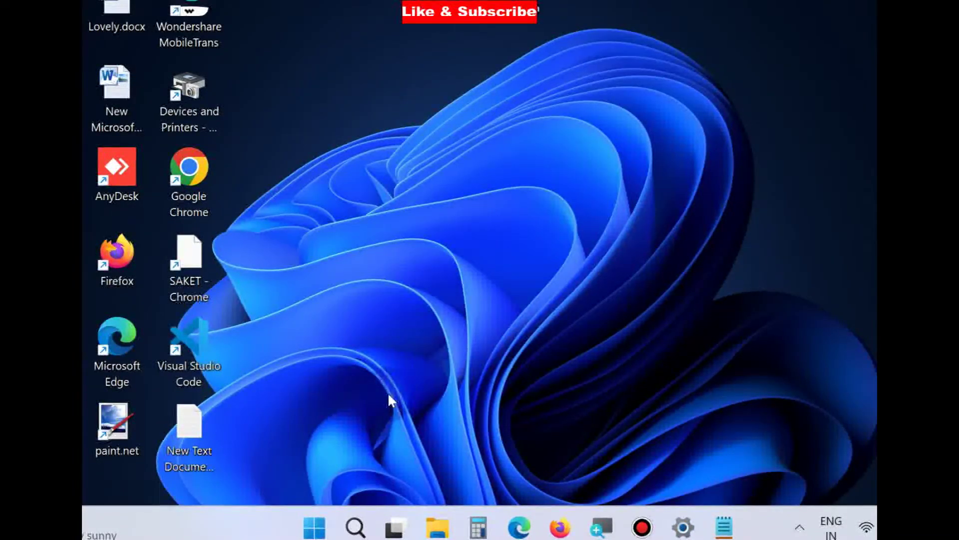
# Search for cmd and launch Command Prompt as administrator.
pyautogui.click(354, 527)
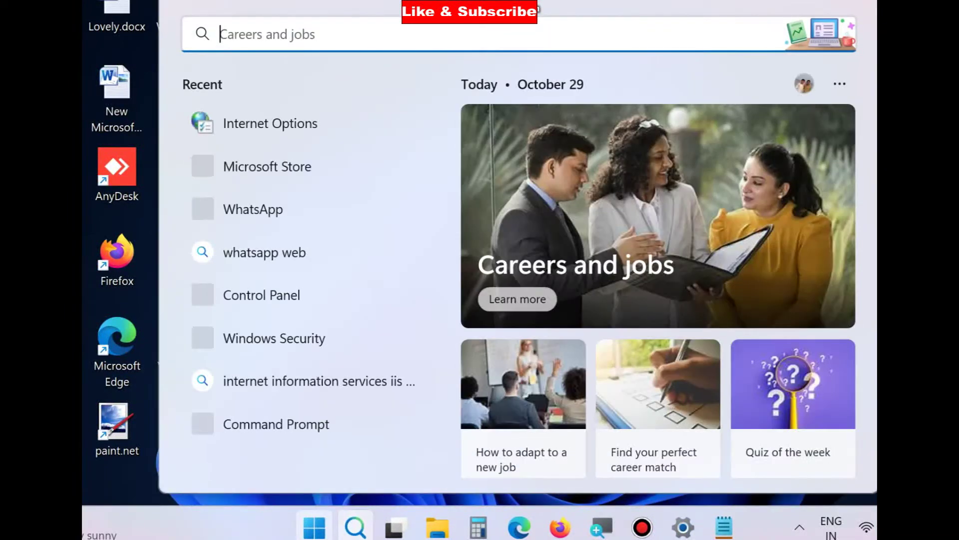
pyautogui.write('cm')
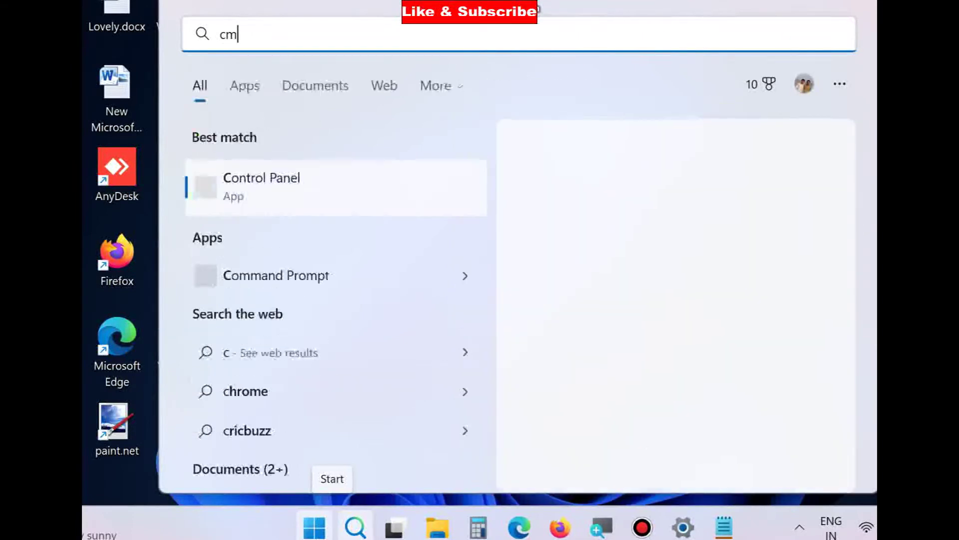
pyautogui.write('d')
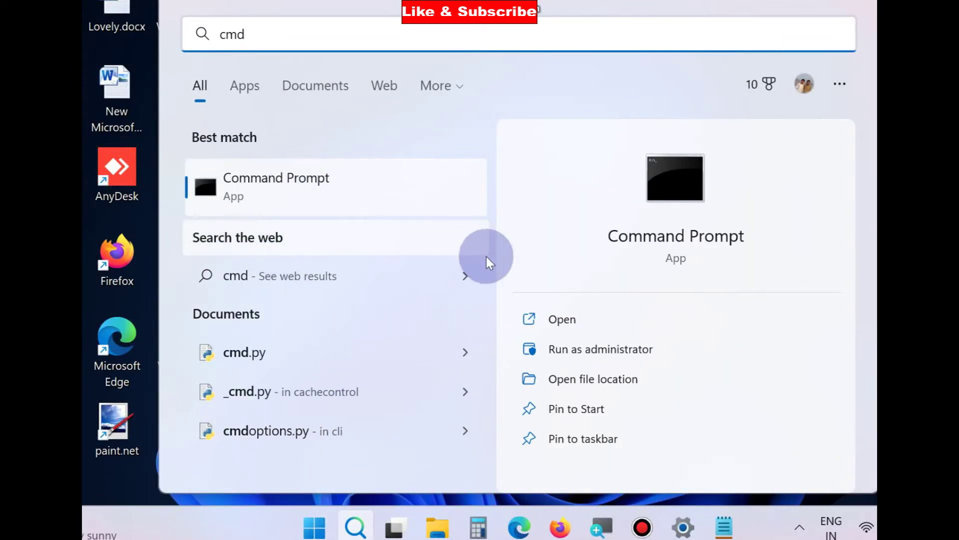
pyautogui.click(589, 350)
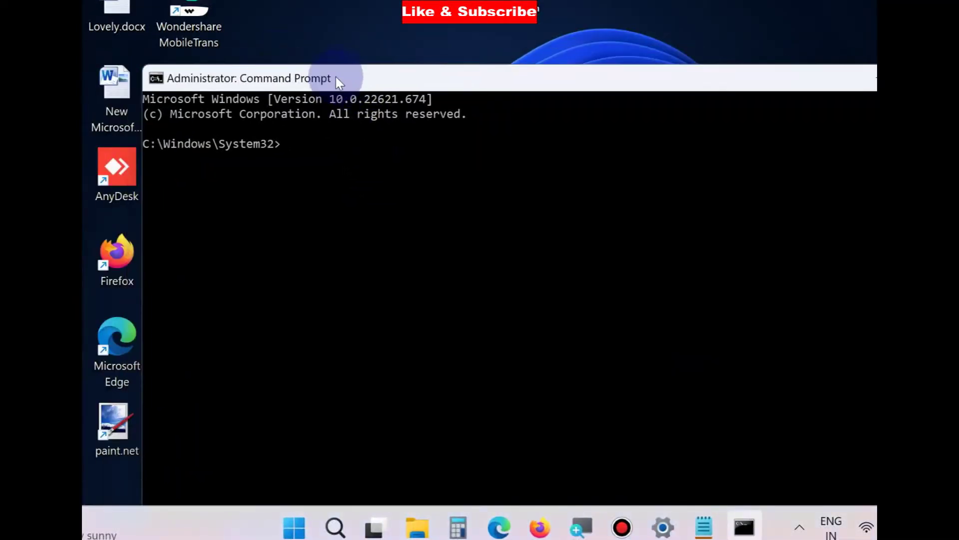
# Position the admin Command Prompt and the Notepad note of ipconfig commands side by side.
pyautogui.moveTo(337, 78); pyautogui.dragTo(348, 63)
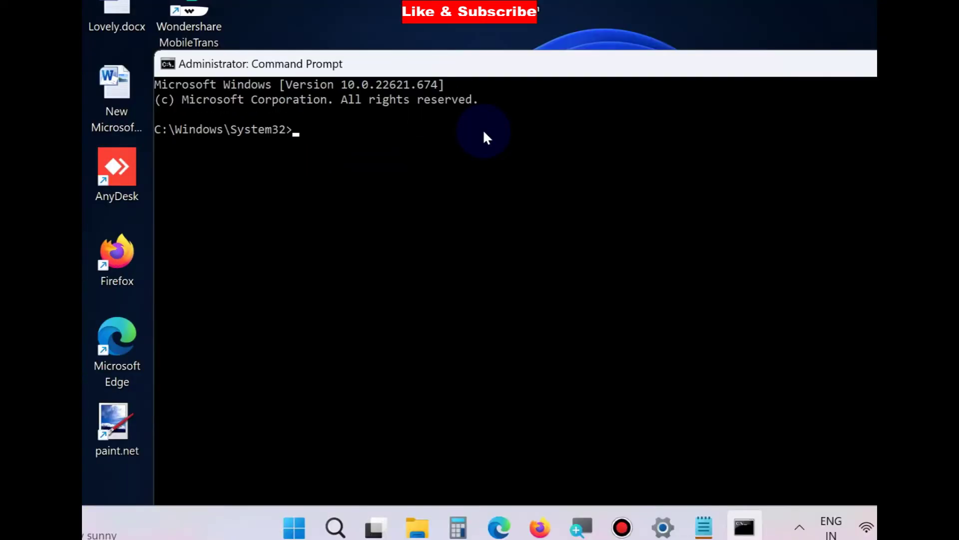
pyautogui.click(710, 531)
pyautogui.click(693, 201)
pyautogui.moveTo(693, 175); pyautogui.dragTo(566, 206)
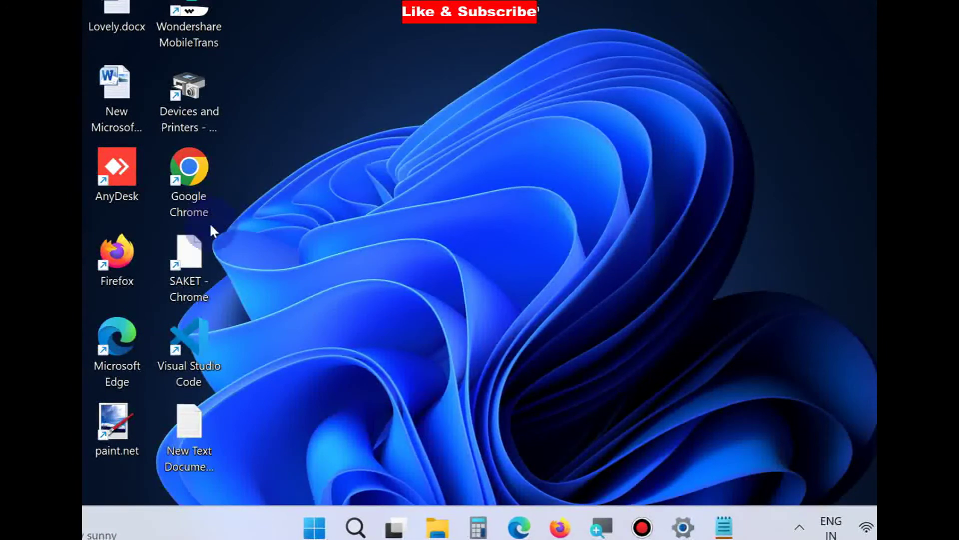
# Launch Chrome and go to Settings > Reset and clean up from the settings sections list.
pyautogui.doubleClick(185, 176)
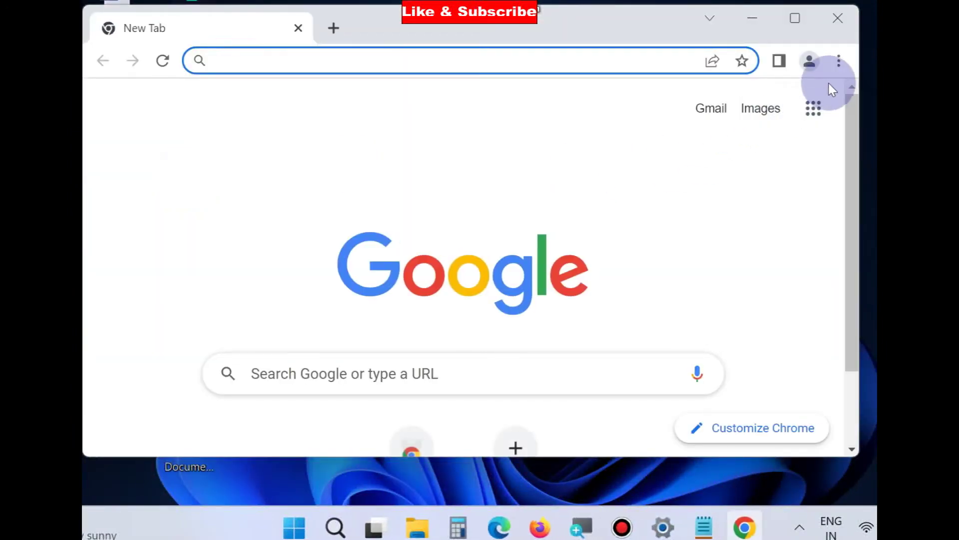
pyautogui.click(839, 61)
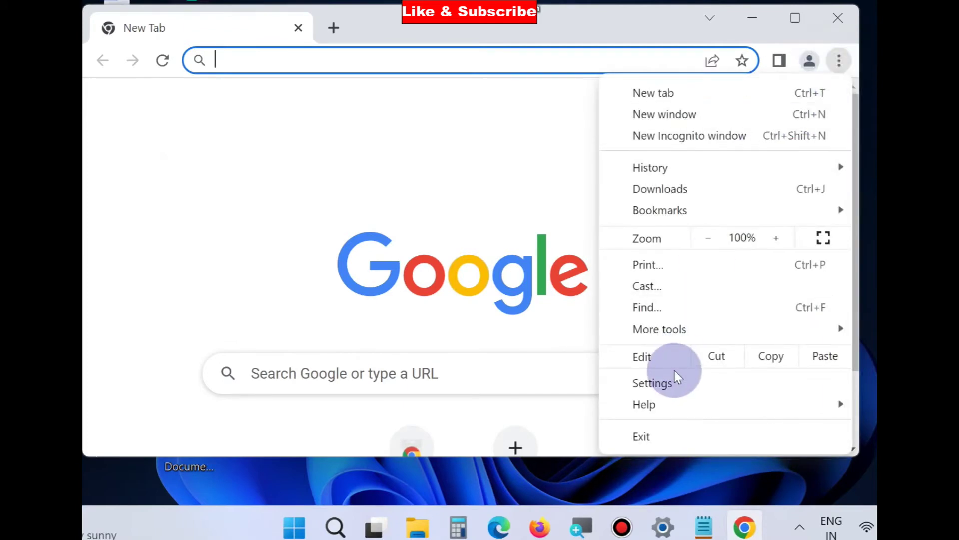
pyautogui.click(665, 384)
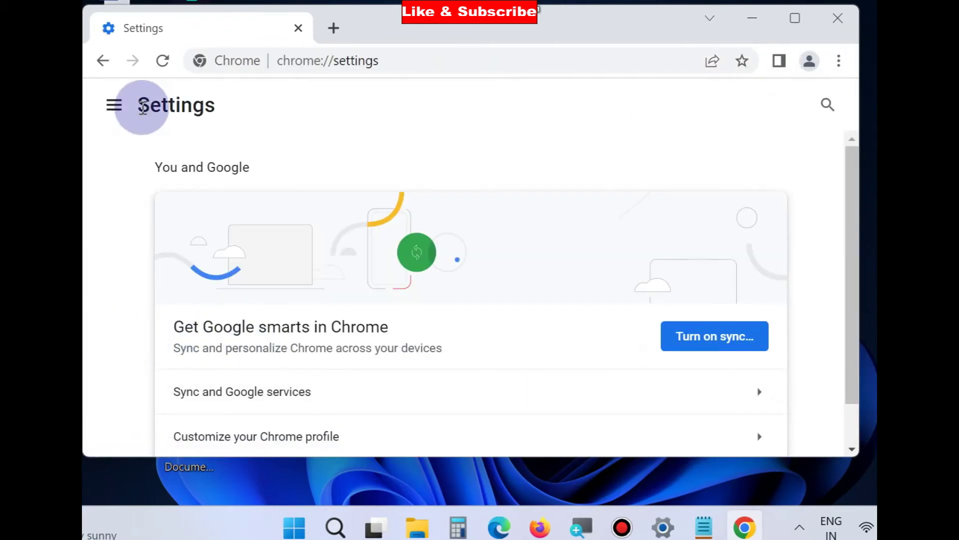
pyautogui.click(114, 105)
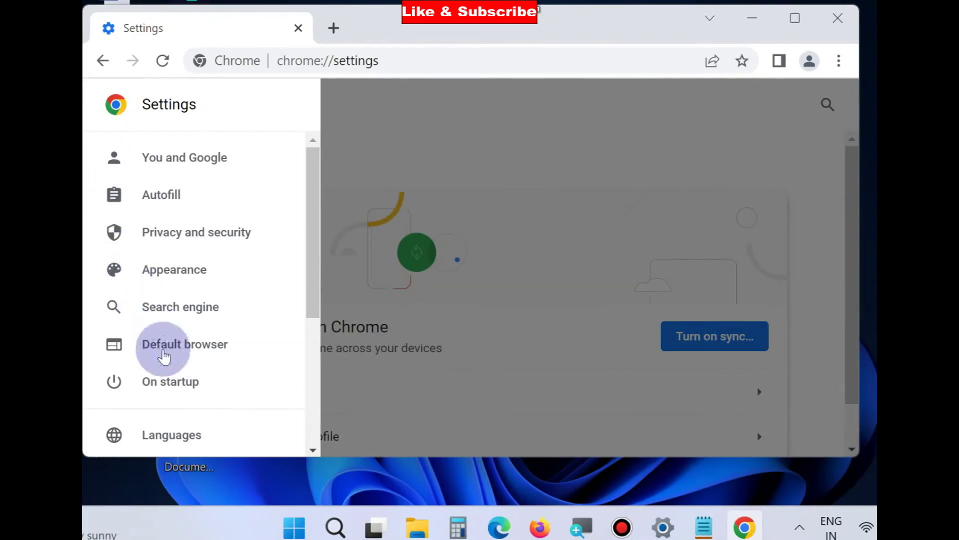
pyautogui.scroll(-5, 162, 374)
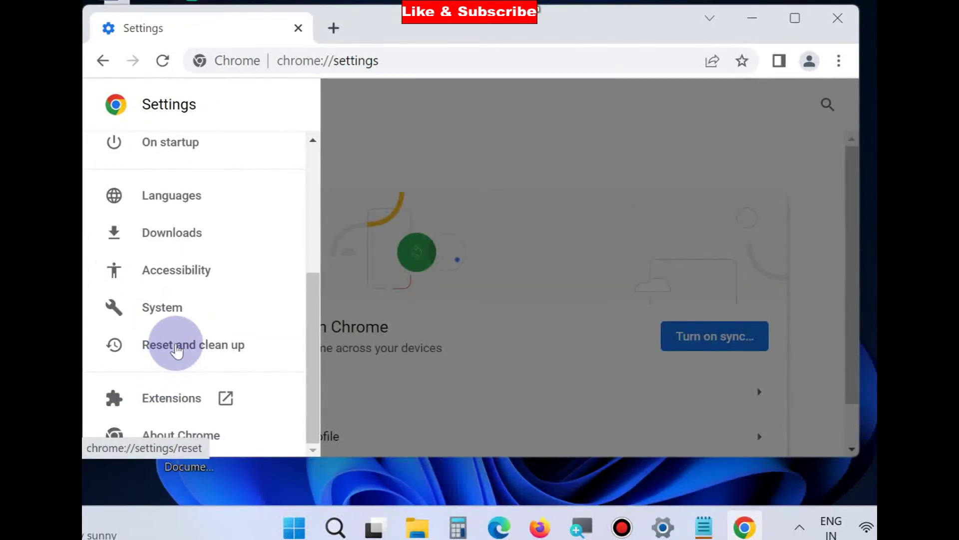
pyautogui.click(160, 353)
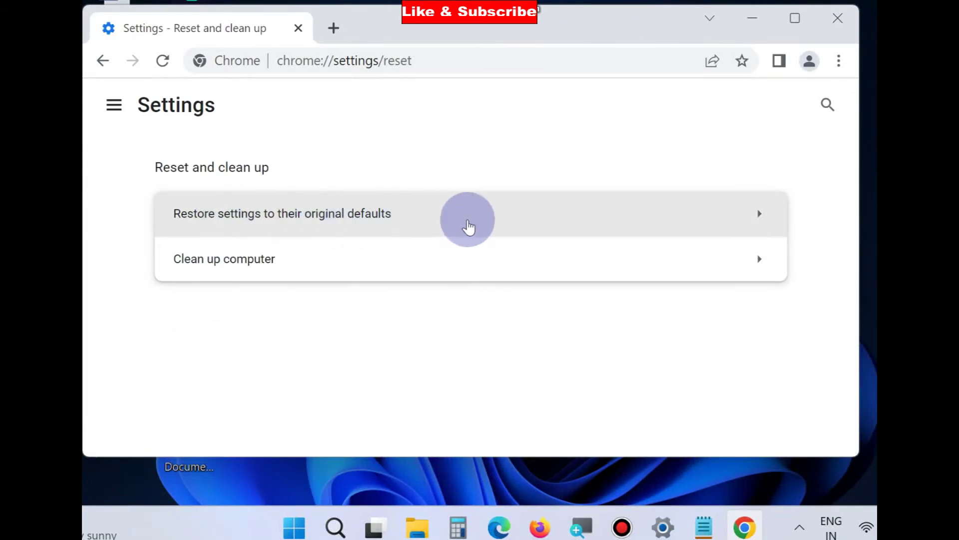
# Reset Chrome's settings to their original defaults, then close the browser.
pyautogui.click(486, 217)
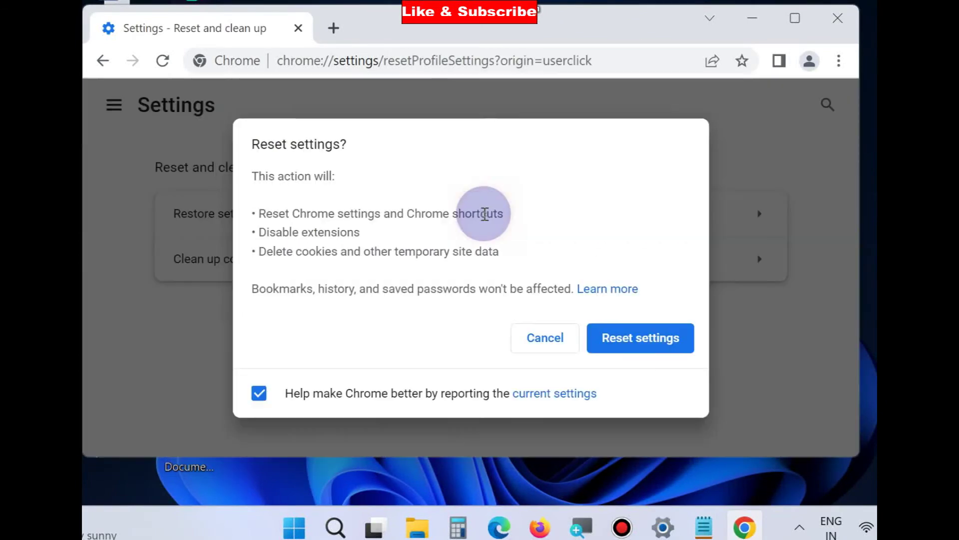
pyautogui.click(644, 338)
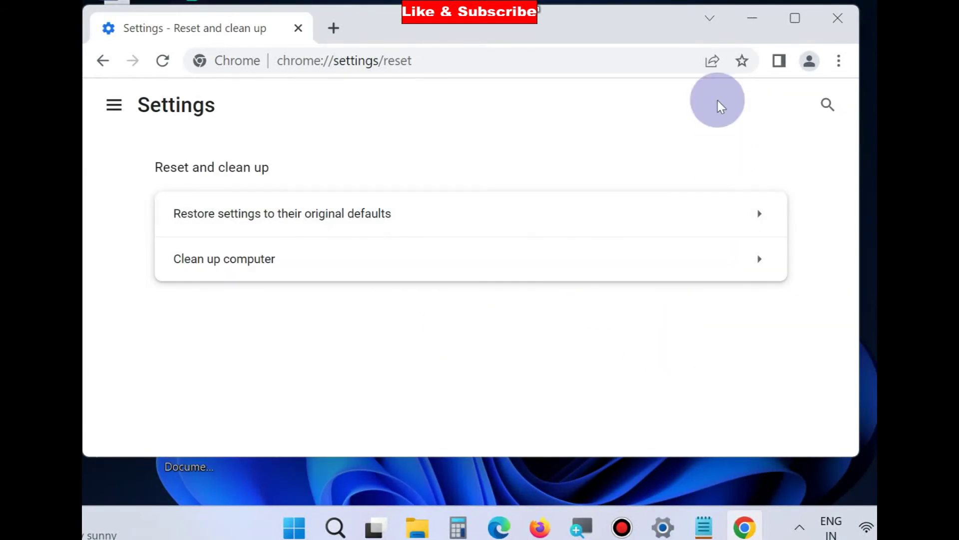
pyautogui.hotkey('alt', 'F4')
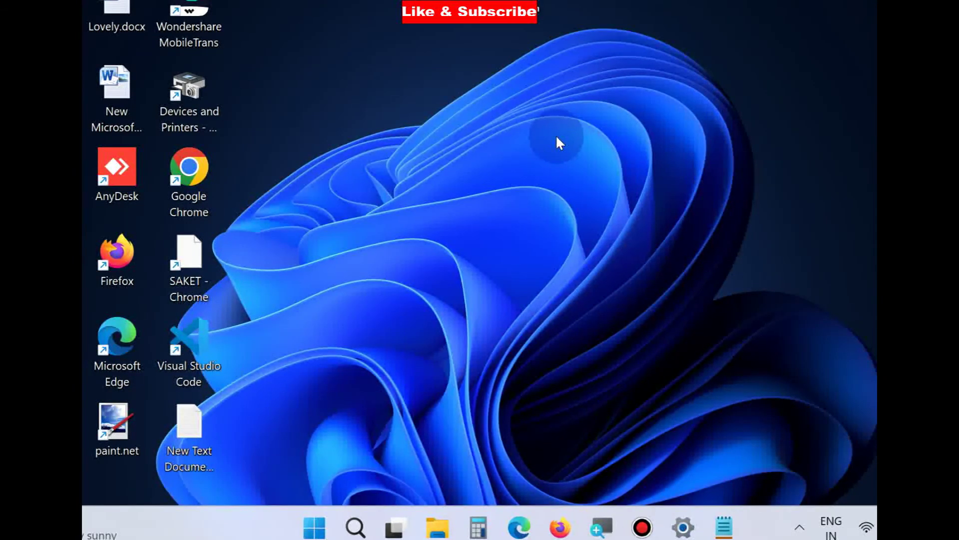
# In the Chrome shortcut's Compatibility properties, enable Windows 8 mode and Run as administrator, then apply.
pyautogui.rightClick(193, 182)
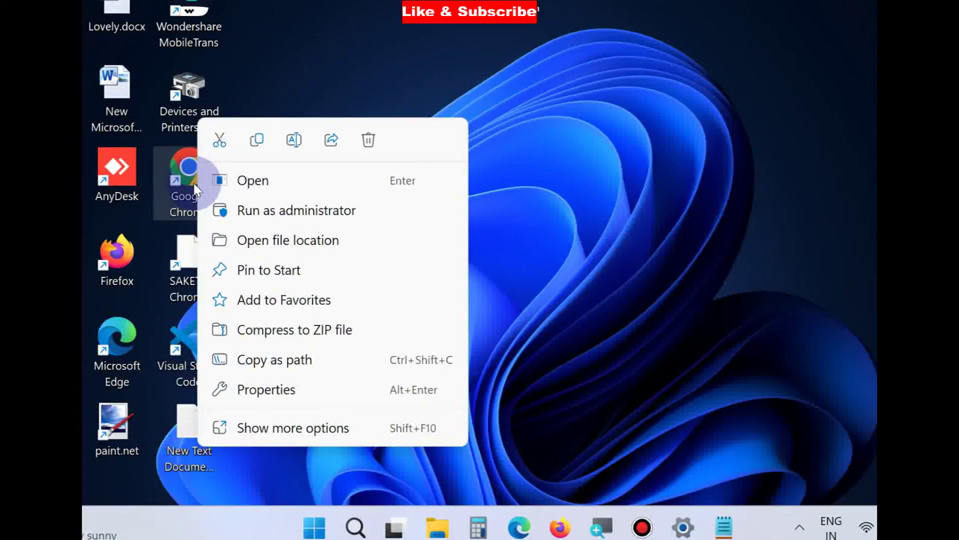
pyautogui.click(267, 384)
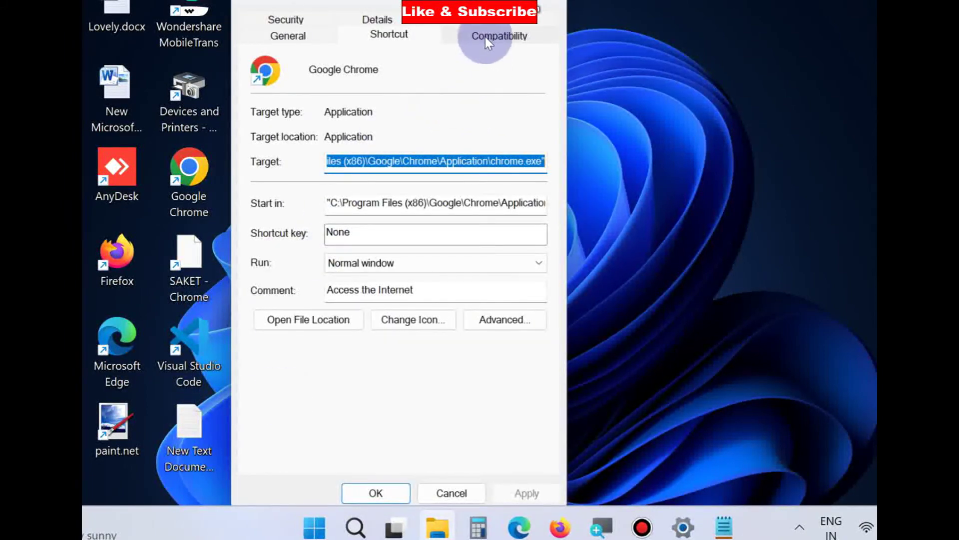
pyautogui.click(488, 40)
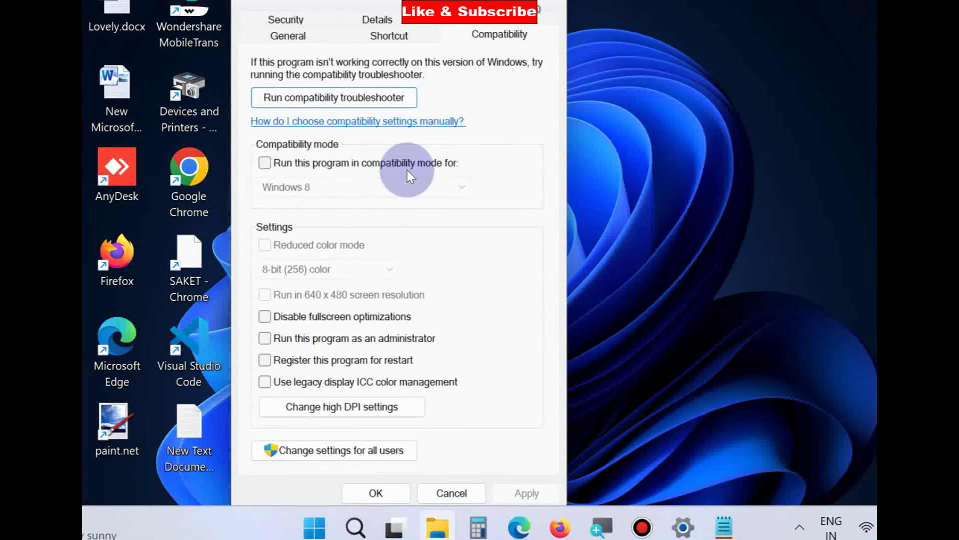
pyautogui.click(268, 163)
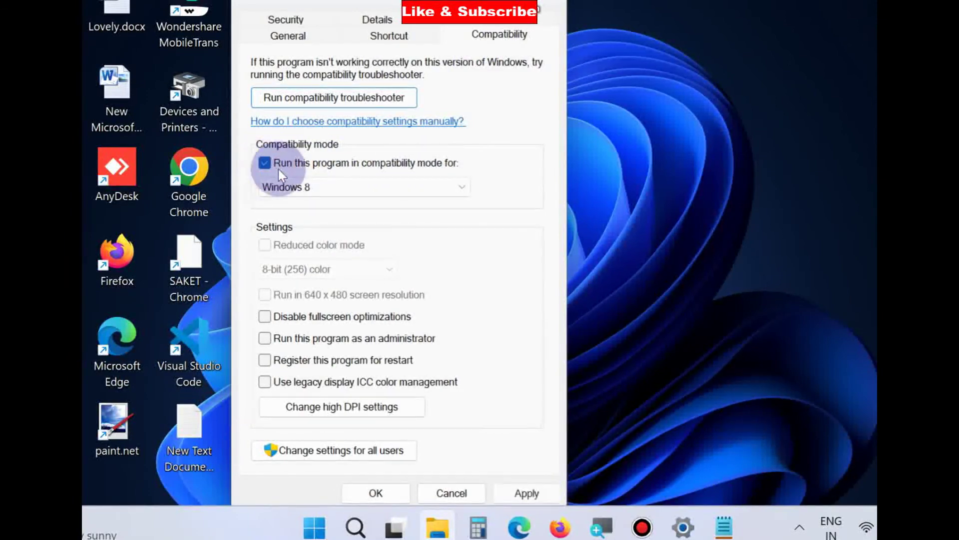
pyautogui.click(282, 345)
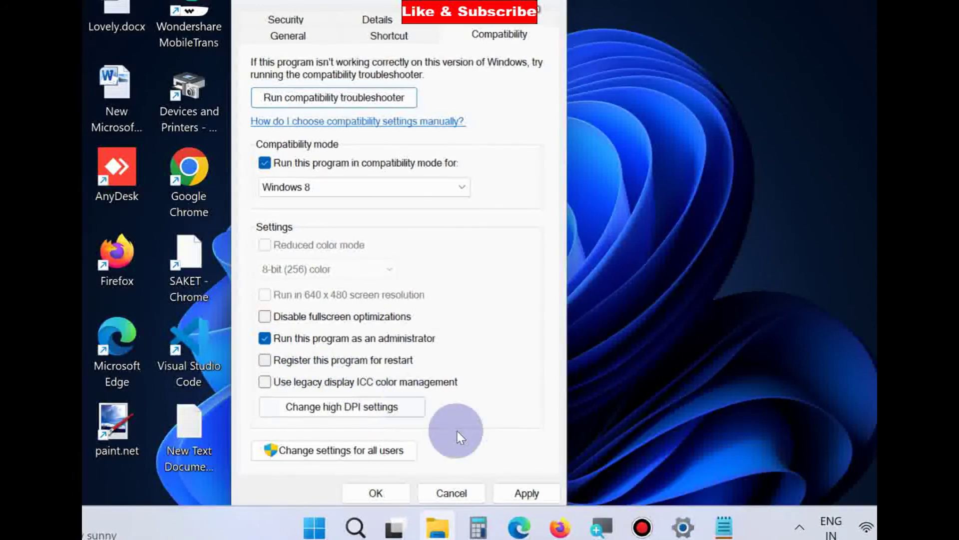
pyautogui.click(527, 493)
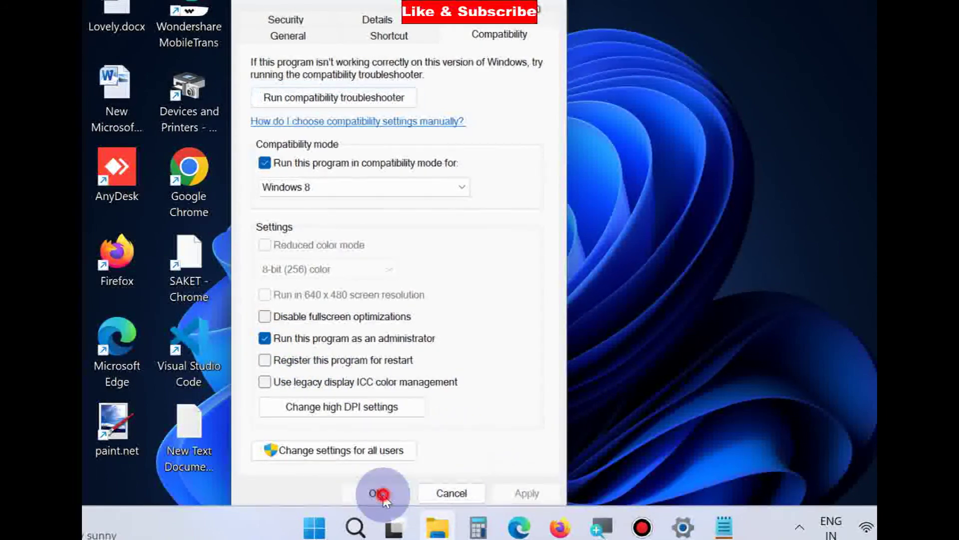